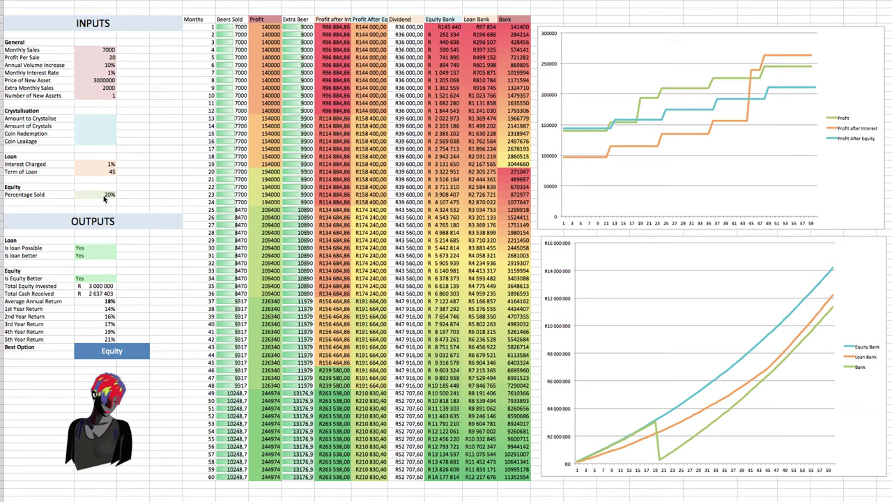
Step: Set the Number of New Assets in the General inputs to 2
{"action": "left_click", "coordinate": [99, 195]}
{"action": "left_click", "coordinate": [106, 97]}
{"action": "type", "text": "2"}
{"action": "left_click", "coordinate": [143, 135]}
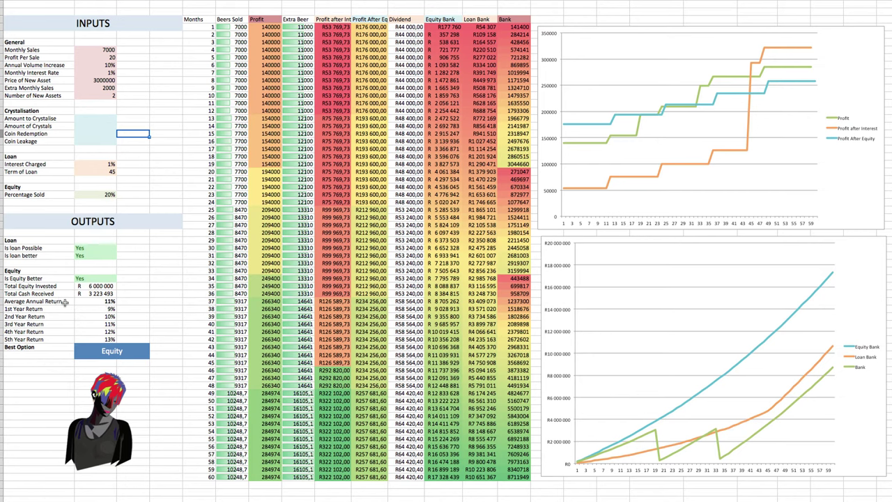
Step: Check the Average Annual Return output and set Extra Monthly Sales to 5000
{"action": "left_click", "coordinate": [111, 302]}
{"action": "left_click", "coordinate": [109, 89]}
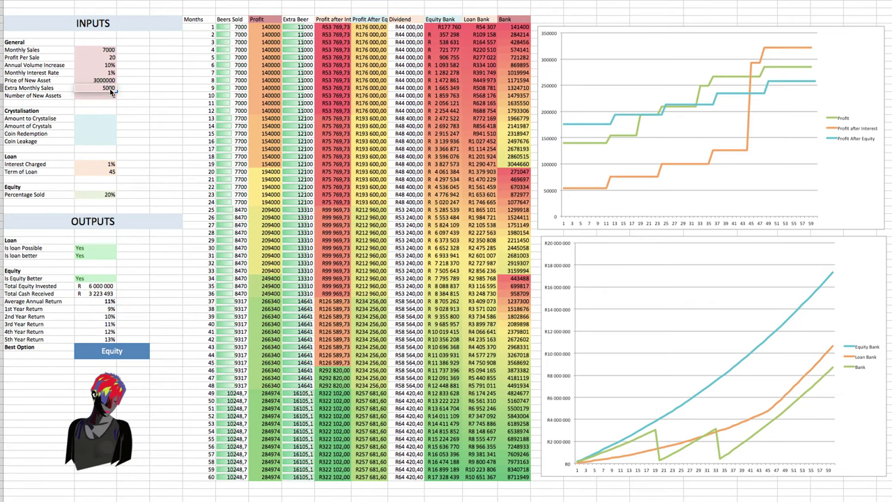
{"action": "type", "text": "5000"}
{"action": "key", "text": "Return"}
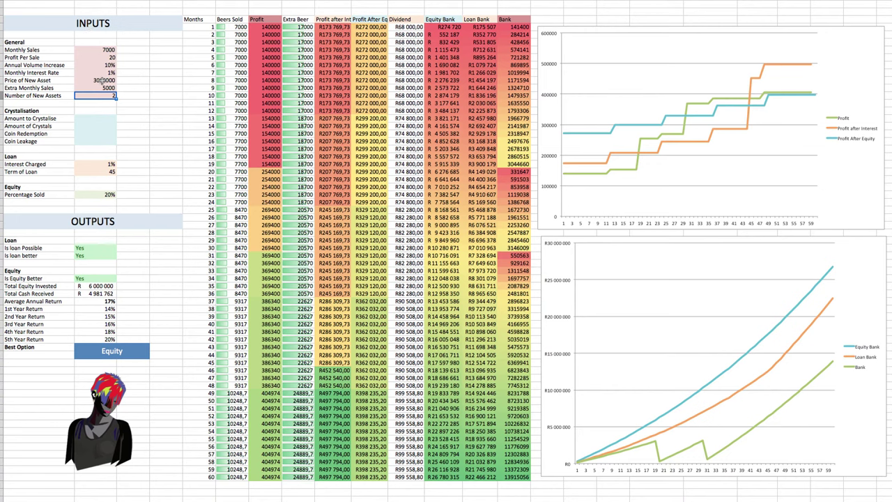
Step: Set Extra Monthly Sales to 2000 and the Number of New Assets to 1
{"action": "left_click", "coordinate": [110, 88]}
{"action": "type", "text": "2000"}
{"action": "key", "text": "Return"}
{"action": "type", "text": "1"}
{"action": "key", "text": "Tab"}
Step: Change the Number of New Assets to 2 while Extra Monthly Sales is 2000
{"action": "key", "text": "shift+Tab"}
{"action": "type", "text": "2"}
{"action": "key", "text": "Tab"}
Step: Look over the inputs and outputs of the model with two new assets
{"action": "key", "text": "Right"}
{"action": "key", "text": "Right"}
{"action": "key", "text": "Right"}
{"action": "key", "text": "Up"}
{"action": "key", "text": "Up"}
{"action": "key", "text": "Up"}
{"action": "key", "text": "Up"}
{"action": "key", "text": "Up"}
{"action": "key", "text": "Up"}
{"action": "key", "text": "Up"}
{"action": "key", "text": "Up"}
{"action": "key", "text": "Up"}
{"action": "key", "text": "Left"}
{"action": "key", "text": "Left"}
{"action": "key", "text": "Left"}
{"action": "key", "text": "Left"}
{"action": "key", "text": "Down"}
{"action": "key", "text": "Down"}
{"action": "key", "text": "Down"}
{"action": "key", "text": "Down"}
{"action": "key", "text": "Down"}
{"action": "key", "text": "Down"}
{"action": "key", "text": "Down"}
{"action": "key", "text": "Down"}
{"action": "key", "text": "Down"}
{"action": "key", "text": "Down"}
{"action": "key", "text": "Down"}
{"action": "key", "text": "Down"}
{"action": "key", "text": "Down"}
{"action": "key", "text": "Down"}
{"action": "key", "text": "Down"}
{"action": "key", "text": "Down"}
{"action": "key", "text": "Down"}
{"action": "key", "text": "Down"}
{"action": "key", "text": "Down"}
Step: Set the Number of New Assets back to 1
{"action": "key", "text": "Left"}
{"action": "key", "text": "Up"}
{"action": "key", "text": "Up"}
{"action": "key", "text": "Up"}
{"action": "key", "text": "Up"}
{"action": "key", "text": "Up"}
{"action": "key", "text": "Up"}
{"action": "key", "text": "Up"}
{"action": "key", "text": "Up"}
{"action": "key", "text": "Up"}
{"action": "key", "text": "Up"}
{"action": "key", "text": "Left"}
{"action": "type", "text": "1"}
{"action": "key", "text": "Return"}
Step: Set the equity Percentage Sold to 25%
{"action": "key", "text": "Down"}
{"action": "key", "text": "Down"}
{"action": "key", "text": "Down"}
{"action": "key", "text": "Down"}
{"action": "key", "text": "Down"}
{"action": "key", "text": "Down"}
{"action": "key", "text": "Down"}
{"action": "key", "text": "Down"}
{"action": "key", "text": "Down"}
{"action": "key", "text": "Down"}
{"action": "key", "text": "Down"}
{"action": "key", "text": "Down"}
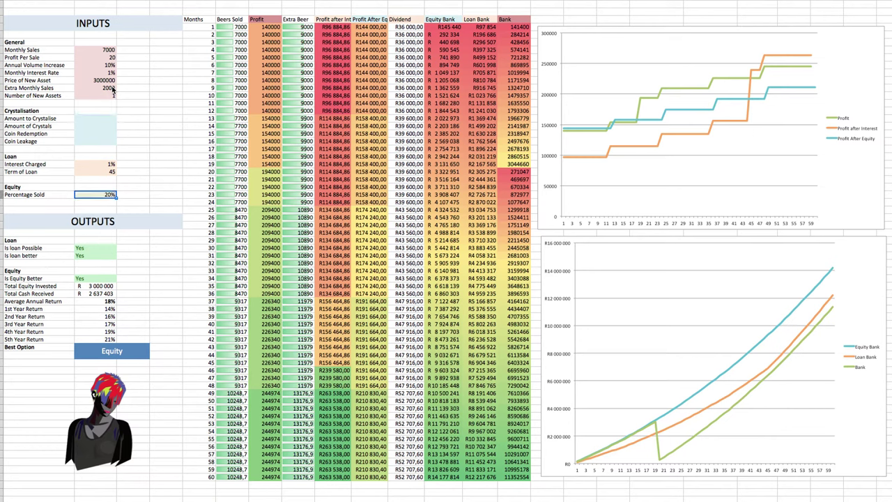
{"action": "type", "text": "25"}
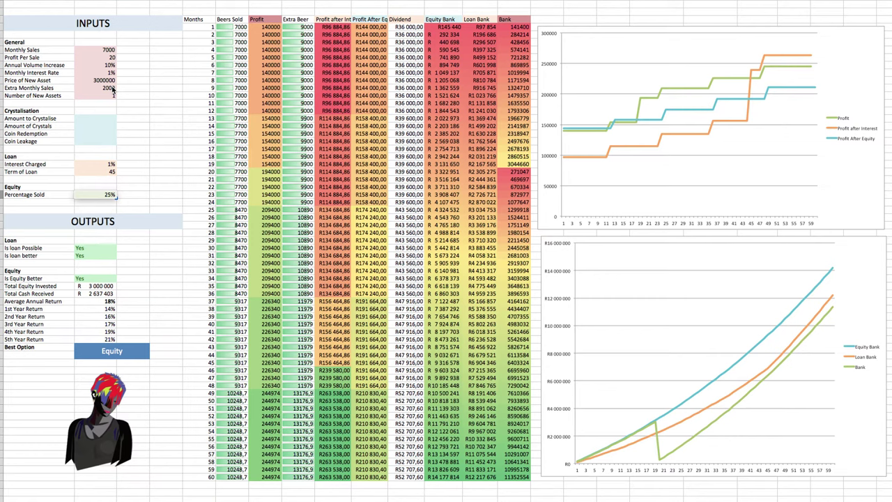
{"action": "key", "text": "Tab"}
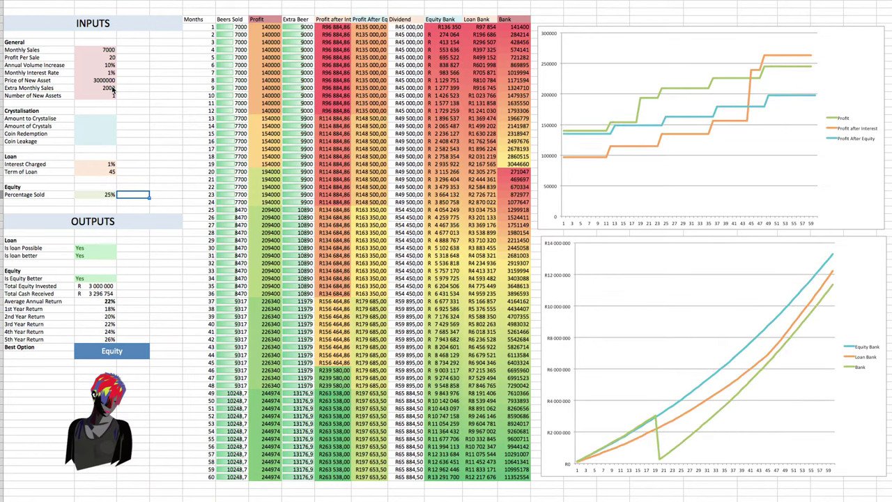
Step: Examine the loan and equity outputs for the 25% equity sale
{"action": "key", "text": "Left"}
{"action": "key", "text": "Down"}
{"action": "key", "text": "Down"}
{"action": "key", "text": "Down"}
{"action": "key", "text": "Down"}
{"action": "key", "text": "Down"}
{"action": "key", "text": "Down"}
{"action": "key", "text": "Down"}
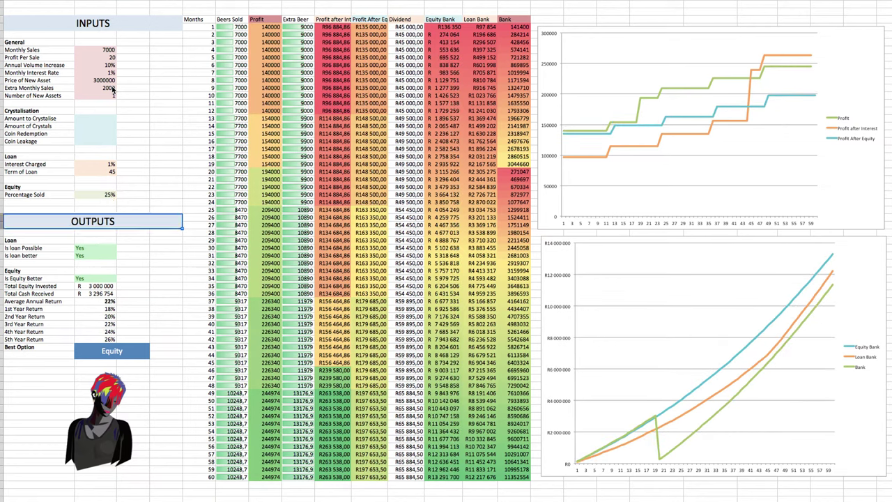
{"action": "key", "text": "Down"}
{"action": "key", "text": "Down"}
{"action": "key", "text": "Down"}
{"action": "key", "text": "Up"}
{"action": "key", "text": "Up"}
{"action": "key", "text": "Up"}
{"action": "key", "text": "Up"}
{"action": "key", "text": "Up"}
{"action": "key", "text": "Up"}
{"action": "key", "text": "Up"}
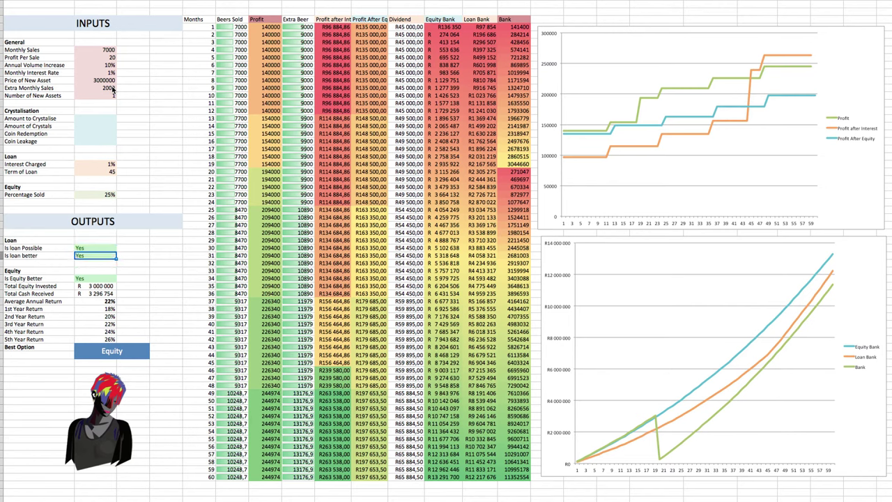
Step: Set the equity Percentage Sold to 50%
{"action": "key", "text": "Up"}
{"action": "key", "text": "Up"}
{"action": "key", "text": "Up"}
{"action": "key", "text": "Up"}
{"action": "key", "text": "Up"}
{"action": "key", "text": "Up"}
{"action": "key", "text": "Down"}
{"action": "key", "text": "Delete"}
{"action": "type", "text": "50"}
{"action": "key", "text": "Tab"}
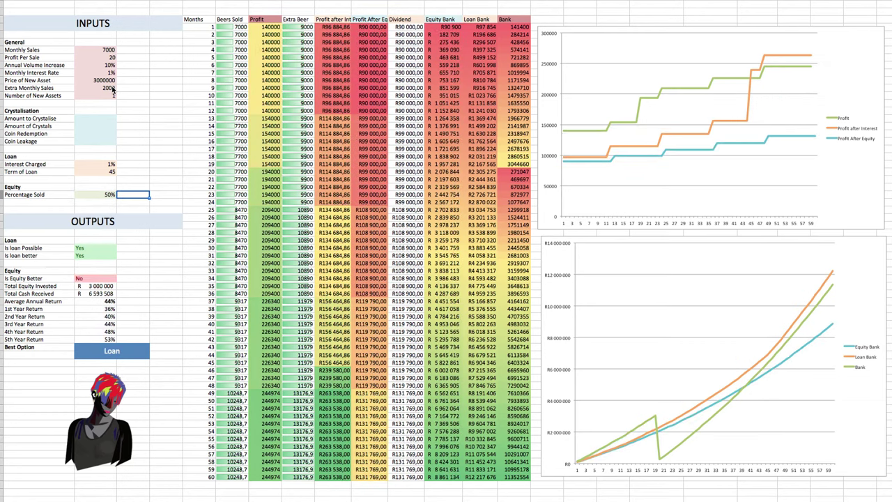
Step: Examine the Best Option, the yearly returns and the Is Equity Better result for the 50% equity sale
{"action": "key", "text": "Down"}
{"action": "key", "text": "Down"}
{"action": "key", "text": "Down"}
{"action": "key", "text": "Down"}
{"action": "key", "text": "Down"}
{"action": "key", "text": "Down"}
{"action": "key", "text": "Down"}
{"action": "key", "text": "Down"}
{"action": "key", "text": "Down"}
{"action": "key", "text": "Down"}
{"action": "key", "text": "Down"}
{"action": "key", "text": "Down"}
{"action": "key", "text": "Down"}
{"action": "key", "text": "Down"}
{"action": "key", "text": "Down"}
{"action": "key", "text": "Down"}
{"action": "key", "text": "Down"}
{"action": "key", "text": "Down"}
{"action": "key", "text": "Down"}
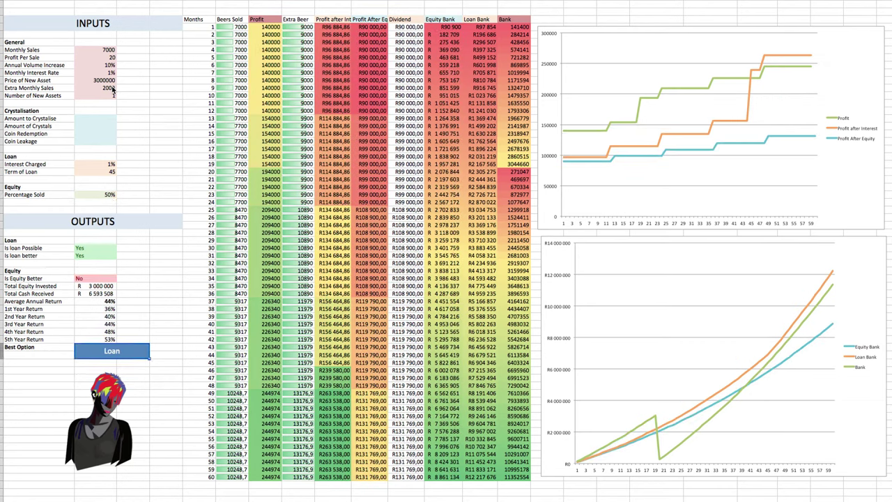
{"action": "key", "text": "Up"}
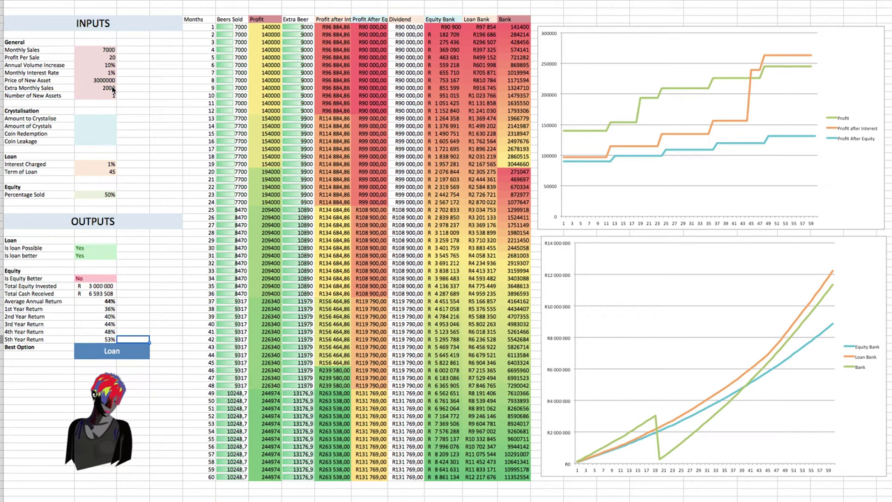
{"action": "key", "text": "Up"}
{"action": "key", "text": "Up"}
{"action": "key", "text": "Up"}
{"action": "key", "text": "Up"}
{"action": "key", "text": "Up"}
{"action": "key", "text": "Up"}
{"action": "key", "text": "Up"}
{"action": "key", "text": "Up"}
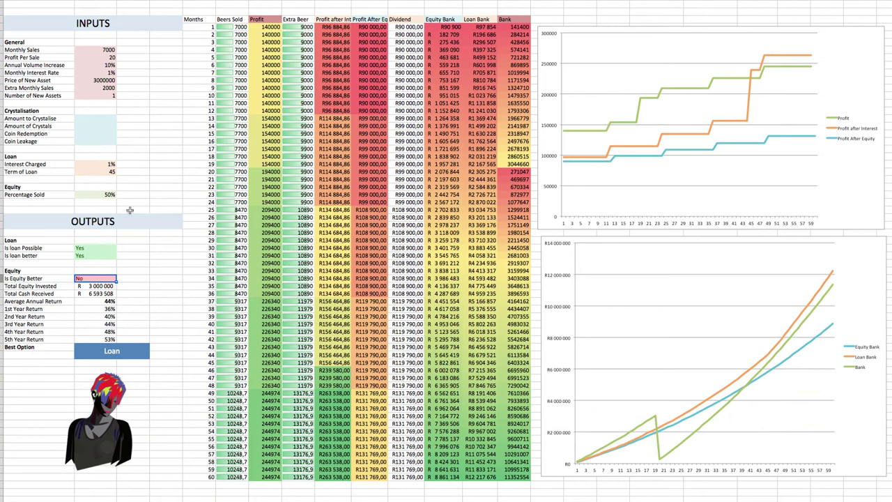
Step: Set the Price of New Asset in the General inputs to 5000000
{"action": "left_click", "coordinate": [102, 194]}
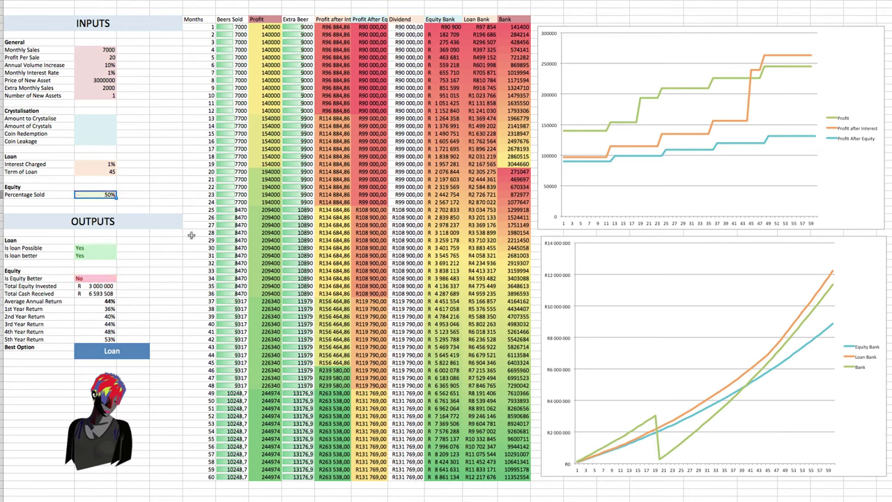
{"action": "key", "text": "Up"}
{"action": "key", "text": "Up"}
{"action": "key", "text": "Up"}
{"action": "key", "text": "Up"}
{"action": "key", "text": "Up"}
{"action": "key", "text": "Up"}
{"action": "key", "text": "Up"}
{"action": "key", "text": "Up"}
{"action": "key", "text": "Up"}
{"action": "key", "text": "Up"}
{"action": "key", "text": "Up"}
{"action": "key", "text": "Up"}
{"action": "key", "text": "Up"}
{"action": "key", "text": "Up"}
{"action": "key", "text": "Up"}
{"action": "key", "text": "Up"}
{"action": "key", "text": "Up"}
{"action": "key", "text": "Up"}
{"action": "key", "text": "Up"}
{"action": "key", "text": "Down"}
{"action": "key", "text": "Down"}
{"action": "key", "text": "Down"}
{"action": "key", "text": "Down"}
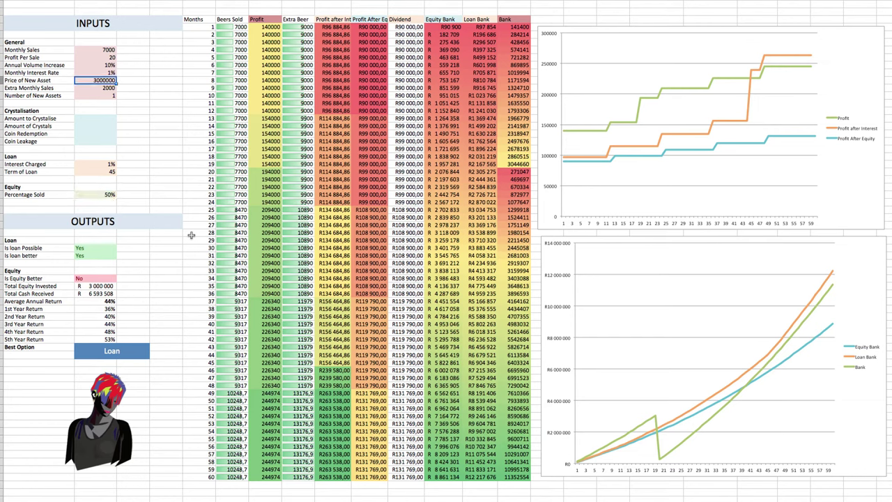
{"action": "type", "text": "50000"}
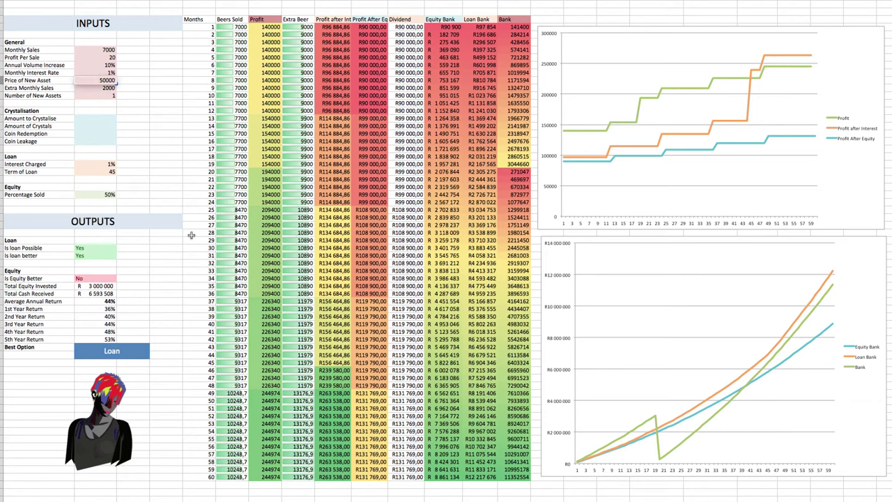
{"action": "type", "text": "00"}
{"action": "key", "text": "Return"}
{"action": "key", "text": "Up"}
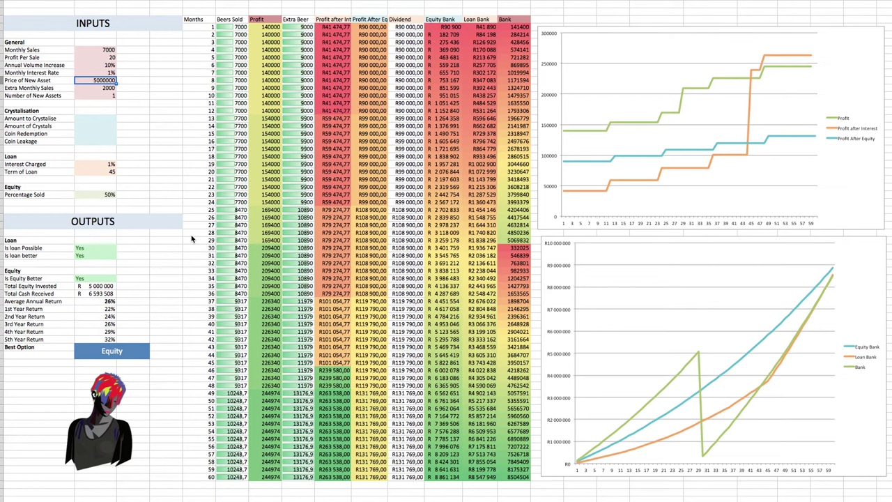
Step: Set Extra Monthly Sales to 6000 and Number of New Assets to 2
{"action": "key", "text": "Down"}
{"action": "type", "text": "6000"}
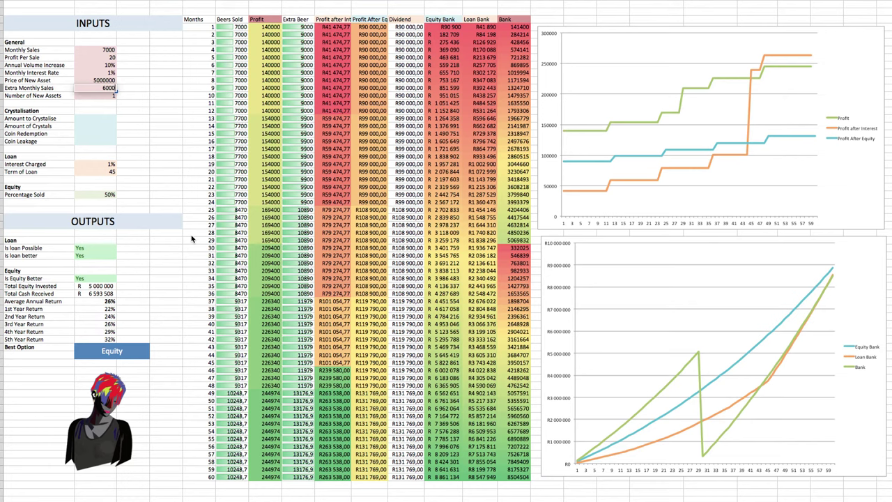
{"action": "key", "text": "Return"}
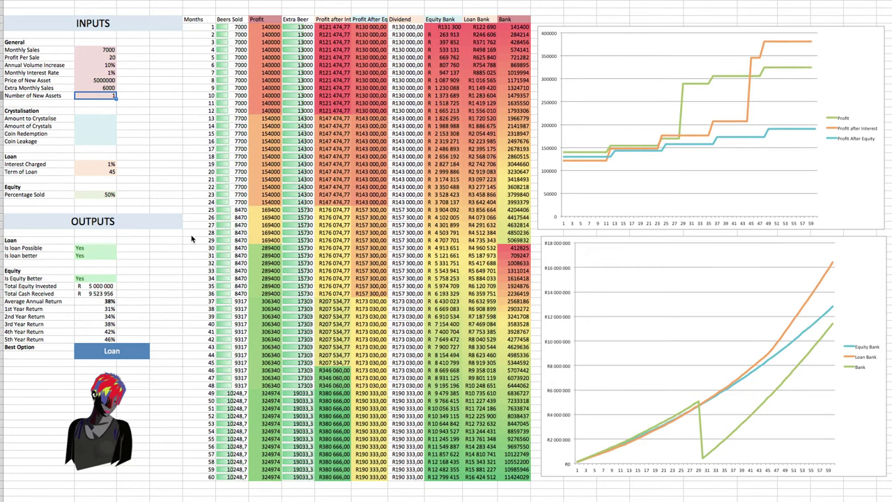
{"action": "type", "text": "2"}
{"action": "key", "text": "Tab"}
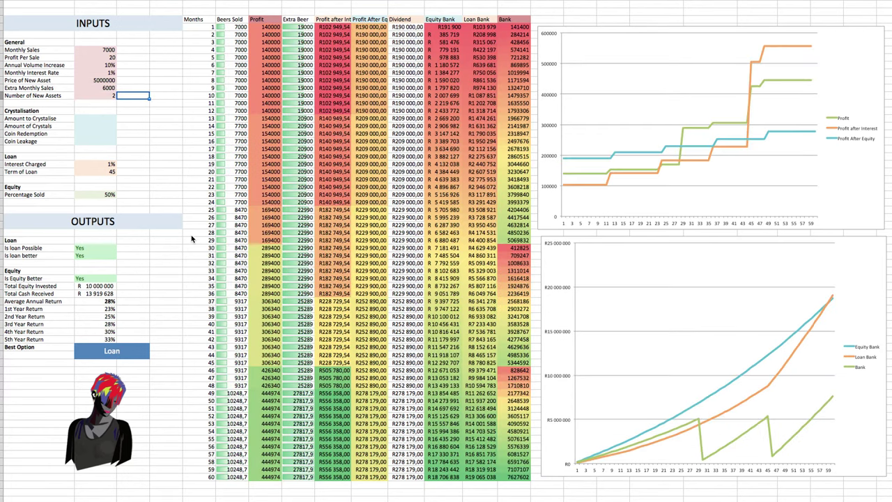
Step: Examine the equity Percentage Sold and the outputs down to Total Cash Received for the two-asset scenario
{"action": "key", "text": "Down"}
{"action": "key", "text": "Down"}
{"action": "key", "text": "Down"}
{"action": "key", "text": "Down"}
{"action": "key", "text": "Down"}
{"action": "key", "text": "Down"}
{"action": "key", "text": "Down"}
{"action": "key", "text": "Down"}
{"action": "key", "text": "Down"}
{"action": "key", "text": "Down"}
{"action": "key", "text": "Down"}
{"action": "key", "text": "Down"}
{"action": "key", "text": "Down"}
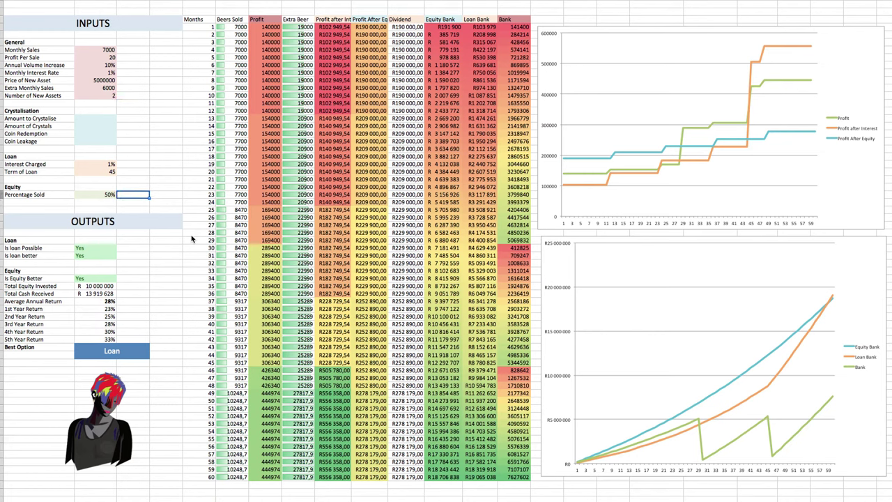
{"action": "key", "text": "Left"}
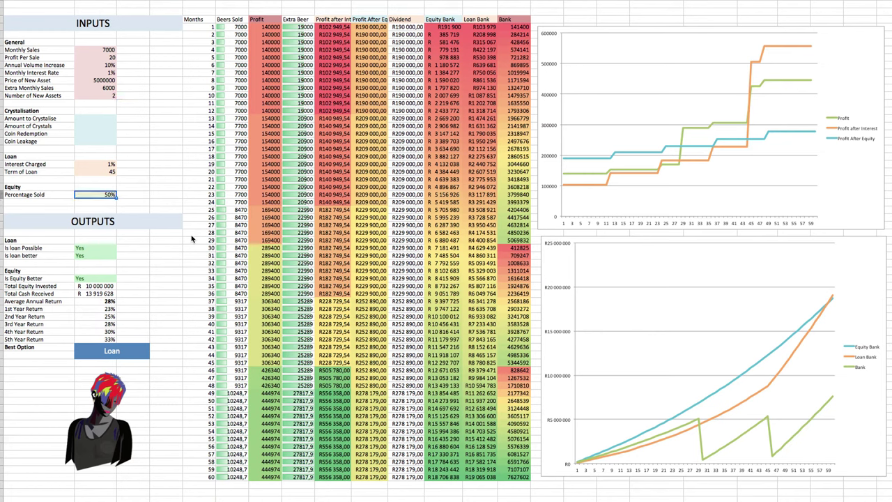
{"action": "key", "text": "Down"}
{"action": "key", "text": "Down"}
{"action": "key", "text": "Down"}
{"action": "key", "text": "Down"}
{"action": "key", "text": "Down"}
{"action": "key", "text": "Down"}
{"action": "key", "text": "Down"}
{"action": "key", "text": "Down"}
{"action": "key", "text": "Down"}
{"action": "key", "text": "Down"}
{"action": "key", "text": "Down"}
{"action": "key", "text": "Down"}
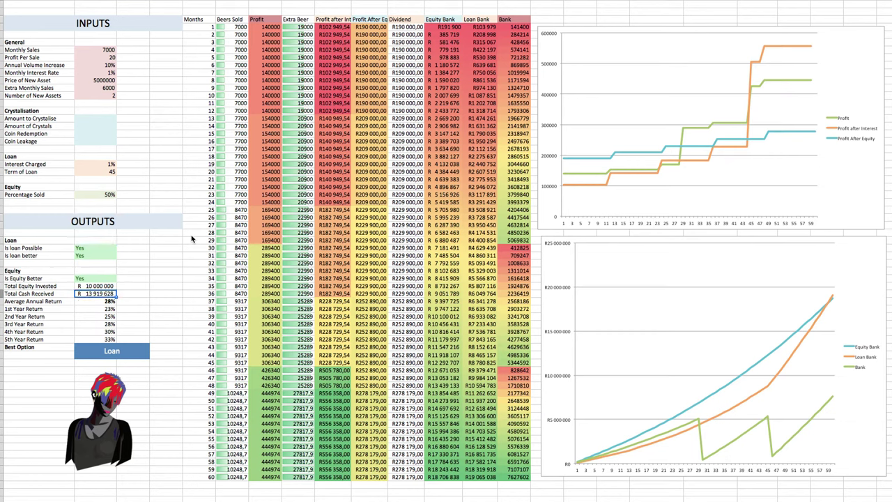
Step: Set the equity Percentage Sold to 30%
{"action": "key", "text": "Up"}
{"action": "key", "text": "Up"}
{"action": "key", "text": "Up"}
{"action": "key", "text": "Up"}
{"action": "key", "text": "Up"}
{"action": "key", "text": "Up"}
{"action": "key", "text": "Up"}
{"action": "key", "text": "Up"}
{"action": "key", "text": "Up"}
{"action": "key", "text": "Up"}
{"action": "key", "text": "Up"}
{"action": "key", "text": "Up"}
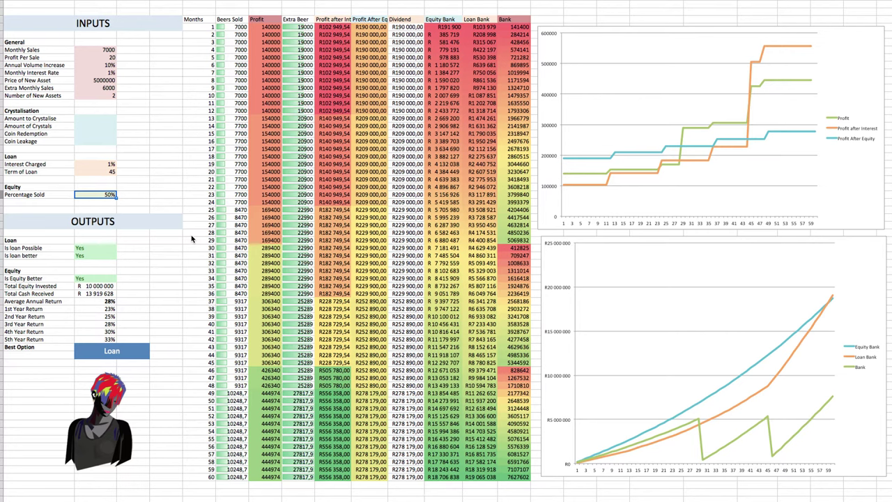
{"action": "type", "text": "30"}
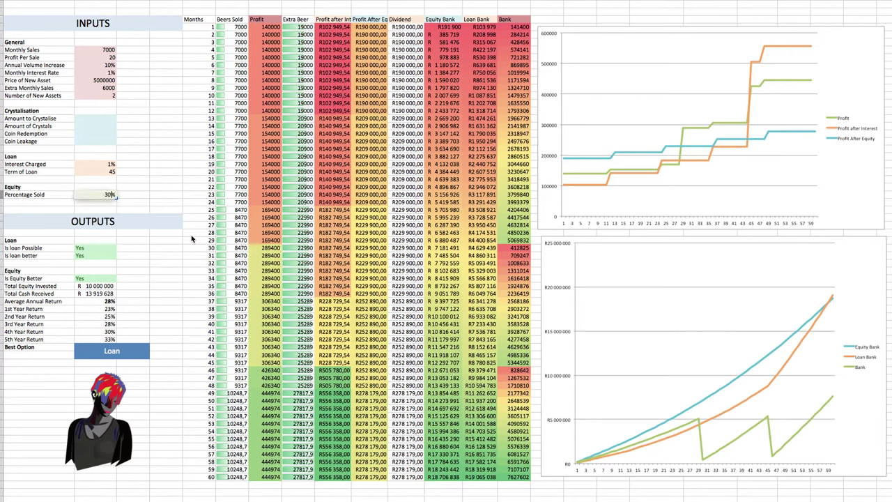
{"action": "key", "text": "Tab"}
Step: Examine the loan and equity outputs down to Best Option for the 30% equity sale
{"action": "key", "text": "Left"}
{"action": "key", "text": "Down"}
{"action": "key", "text": "Down"}
{"action": "key", "text": "Down"}
{"action": "key", "text": "Down"}
{"action": "key", "text": "Down"}
{"action": "key", "text": "Down"}
{"action": "key", "text": "Down"}
{"action": "key", "text": "Down"}
{"action": "key", "text": "Down"}
{"action": "key", "text": "Down"}
{"action": "key", "text": "Down"}
{"action": "key", "text": "Down"}
{"action": "key", "text": "Down"}
{"action": "key", "text": "Down"}
{"action": "key", "text": "Down"}
{"action": "key", "text": "Down"}
{"action": "key", "text": "Down"}
{"action": "key", "text": "Down"}
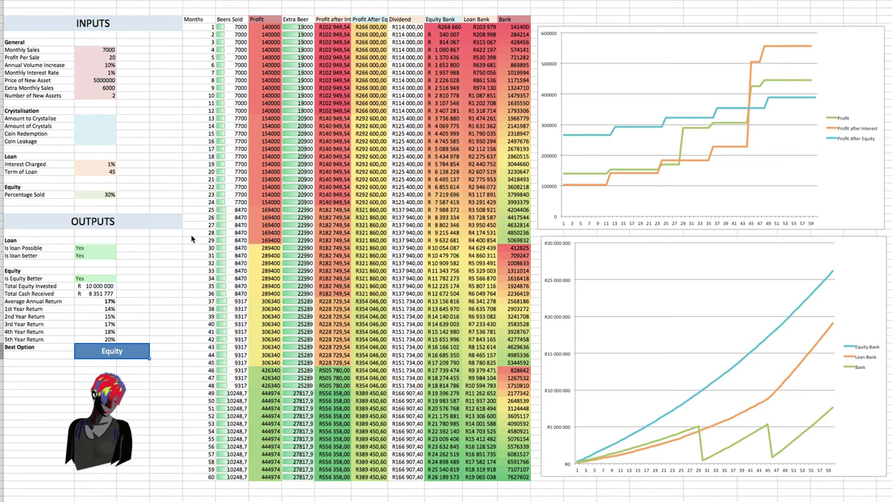
Step: Review the Average Annual Return and the 1st to 5th Year Return figures for the 30% equity sale
{"action": "key", "text": "Up"}
{"action": "key", "text": "Up"}
{"action": "key", "text": "Up"}
{"action": "key", "text": "Up"}
{"action": "key", "text": "Up"}
{"action": "key", "text": "Up"}
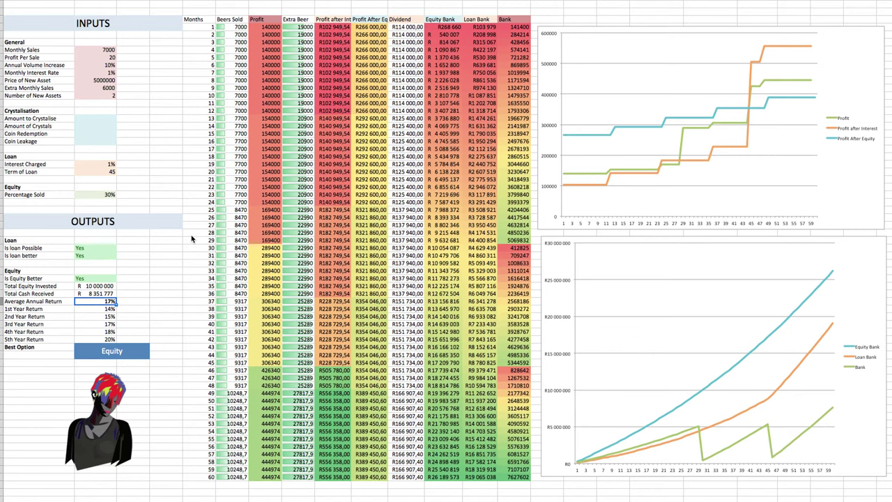
{"action": "key", "text": "Up"}
{"action": "key", "text": "Down"}
{"action": "key", "text": "Up"}
{"action": "key", "text": "Down"}
{"action": "key", "text": "Down"}
{"action": "key", "text": "Down"}
{"action": "key", "text": "Down"}
{"action": "key", "text": "Down"}
{"action": "key", "text": "Down"}
{"action": "key", "text": "Up"}
{"action": "key", "text": "Up"}
{"action": "key", "text": "Up"}
{"action": "key", "text": "Up"}
{"action": "key", "text": "Up"}
{"action": "key", "text": "Up"}
{"action": "key", "text": "Down"}
{"action": "key", "text": "Down"}
{"action": "key", "text": "Down"}
{"action": "key", "text": "Down"}
{"action": "key", "text": "Down"}
{"action": "key", "text": "Down"}
{"action": "key", "text": "Up"}
{"action": "key", "text": "Up"}
{"action": "key", "text": "Up"}
{"action": "key", "text": "Up"}
{"action": "key", "text": "Up"}
{"action": "key", "text": "Up"}
{"action": "key", "text": "Up"}
{"action": "key", "text": "Down"}
{"action": "key", "text": "Down"}
{"action": "key", "text": "Down"}
{"action": "key", "text": "Down"}
{"action": "key", "text": "Down"}
{"action": "key", "text": "Down"}
{"action": "key", "text": "Down"}
Step: Compare the Percentage Sold input with the Is Equity Better and Best Option outputs
{"action": "key", "text": "Up"}
{"action": "key", "text": "Up"}
{"action": "key", "text": "Up"}
{"action": "key", "text": "Up"}
{"action": "key", "text": "Up"}
{"action": "key", "text": "Up"}
{"action": "key", "text": "Up"}
{"action": "key", "text": "Up"}
{"action": "key", "text": "Up"}
{"action": "key", "text": "Up"}
{"action": "key", "text": "Up"}
{"action": "key", "text": "Up"}
{"action": "key", "text": "Up"}
{"action": "key", "text": "Up"}
{"action": "key", "text": "Up"}
{"action": "key", "text": "Up"}
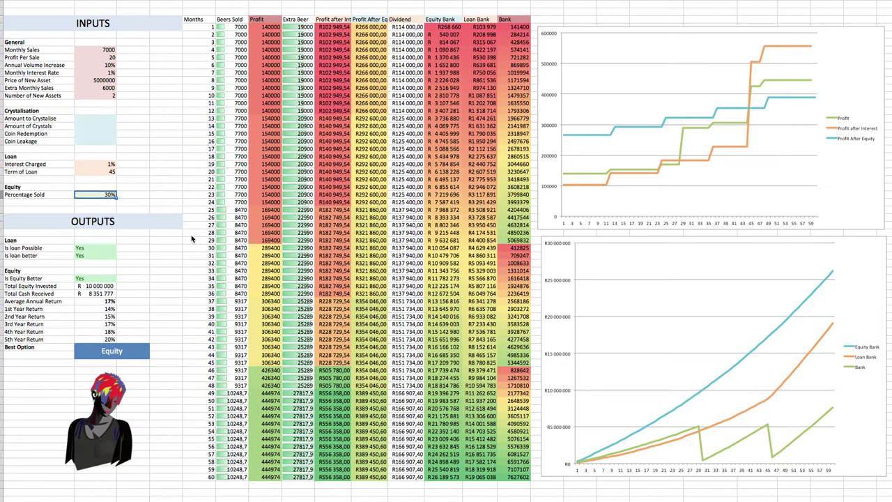
{"action": "key", "text": "Up"}
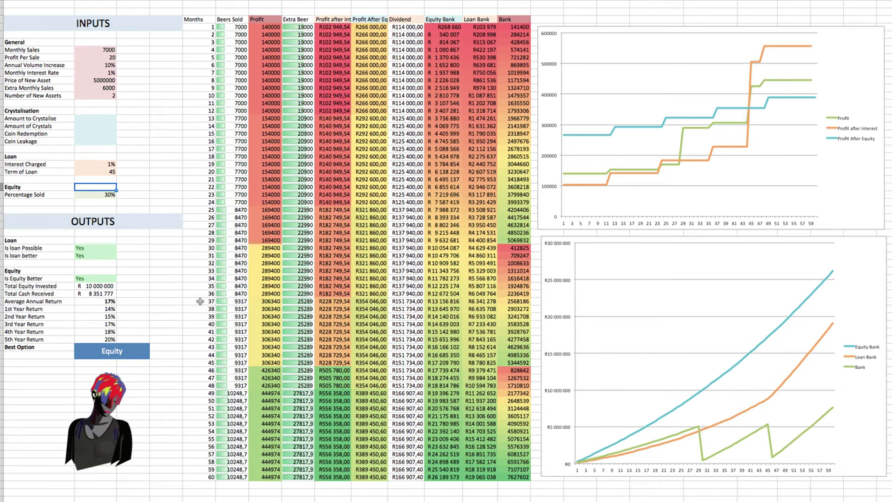
{"action": "left_click", "coordinate": [99, 278]}
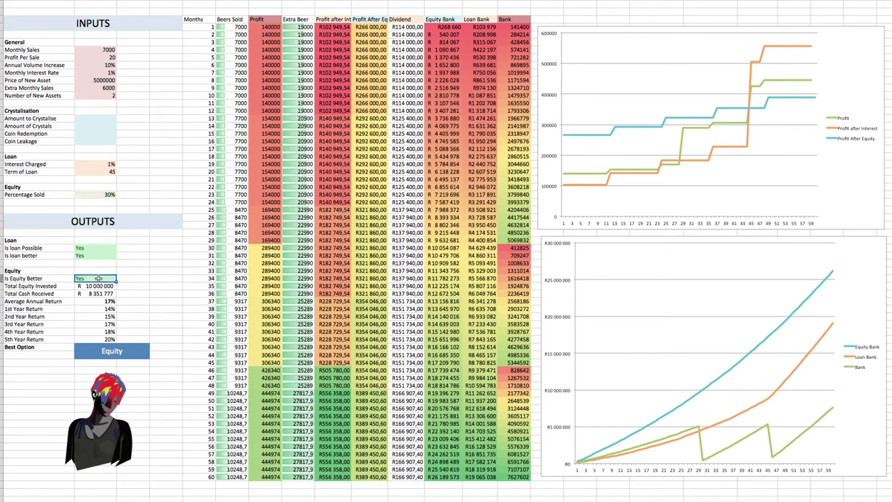
{"action": "left_click", "coordinate": [112, 352]}
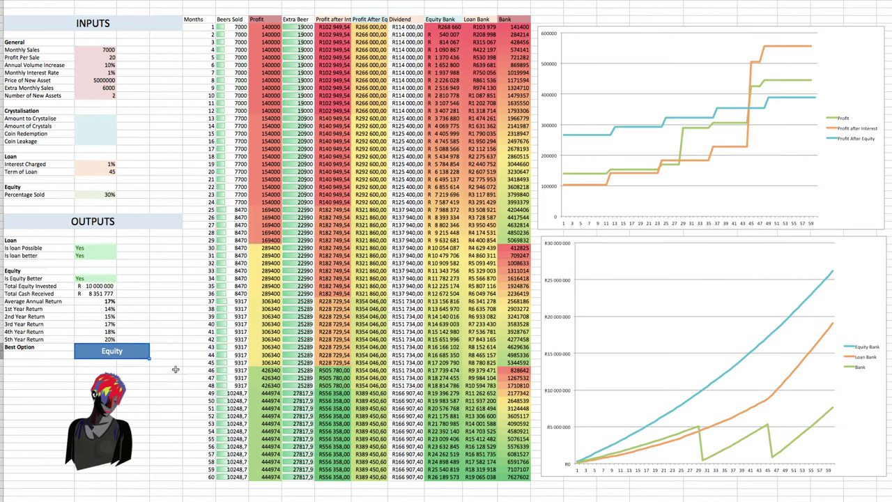
Step: Set the loan's Interest Charged to 0%
{"action": "left_click", "coordinate": [107, 162]}
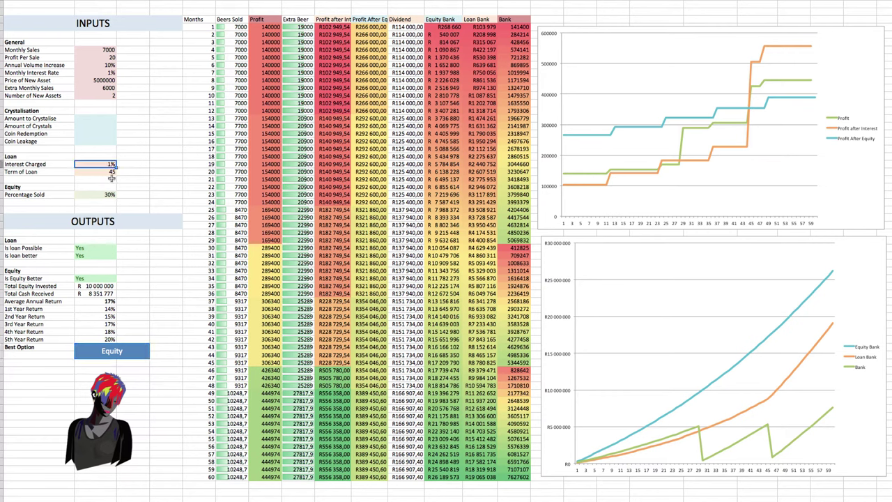
{"action": "type", "text": "0"}
{"action": "key", "text": "Return"}
Step: Set the equity Percentage Sold to 45%
{"action": "key", "text": "Down"}
{"action": "key", "text": "Down"}
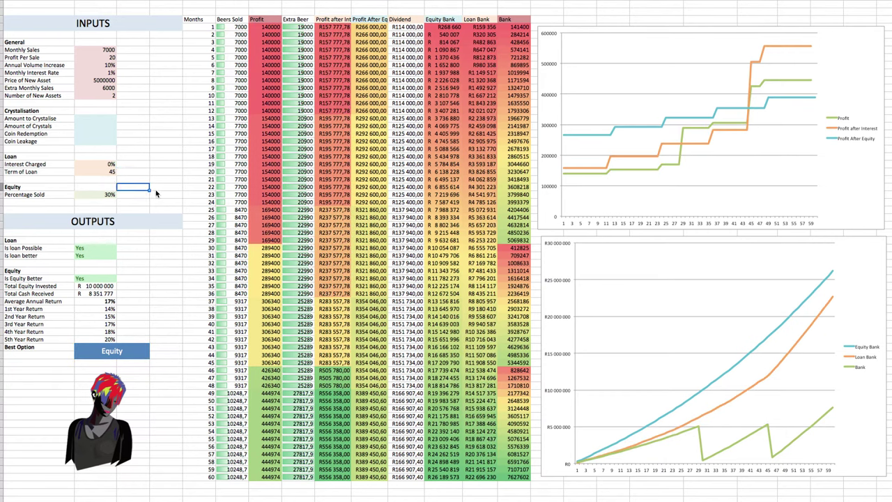
{"action": "key", "text": "Left"}
{"action": "key", "text": "Down"}
{"action": "type", "text": "3"}
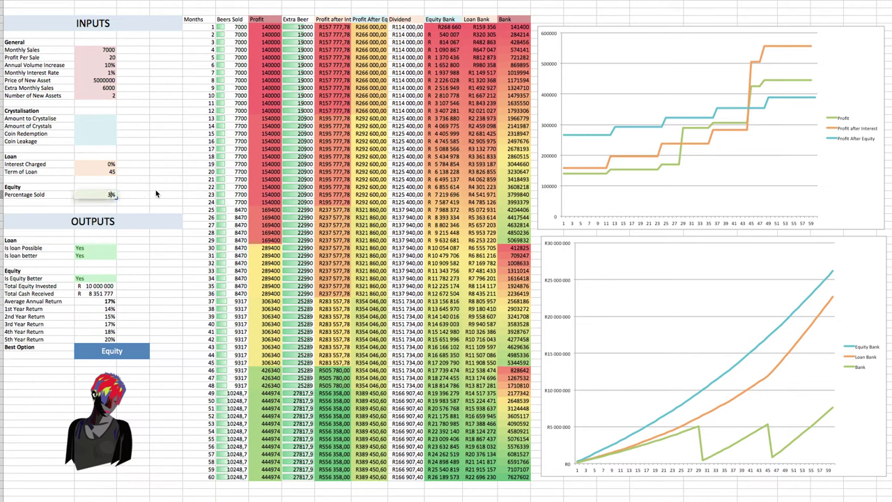
{"action": "type", "text": "45"}
{"action": "key", "text": "Return"}
Step: Examine the loan and equity outputs down to the 4th Year Return for the 45% equity sale
{"action": "key", "text": "Down"}
{"action": "key", "text": "Down"}
{"action": "key", "text": "Down"}
{"action": "key", "text": "Down"}
{"action": "key", "text": "Down"}
{"action": "key", "text": "Down"}
{"action": "key", "text": "Down"}
{"action": "key", "text": "Down"}
{"action": "key", "text": "Down"}
{"action": "key", "text": "Down"}
{"action": "key", "text": "Down"}
{"action": "key", "text": "Down"}
{"action": "key", "text": "Down"}
{"action": "key", "text": "Down"}
{"action": "key", "text": "Down"}
{"action": "key", "text": "Down"}
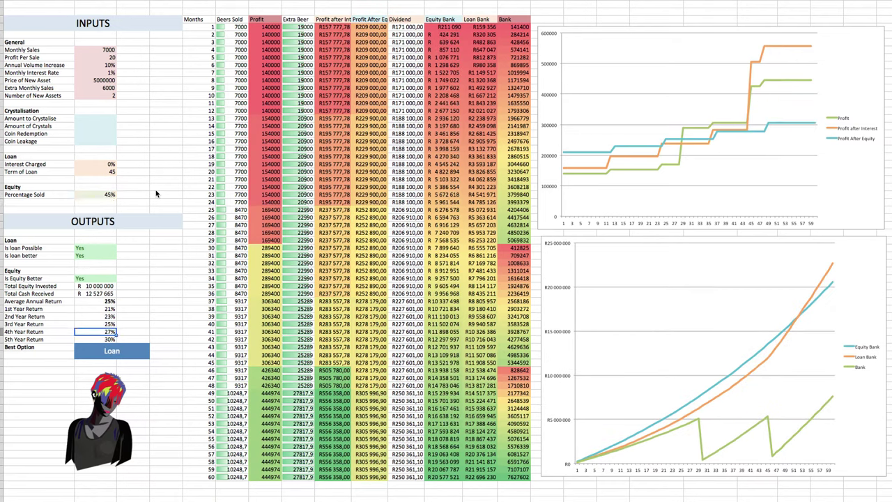
Step: Review the Total Cash Received, Average Annual Return and yearly return figures through to Best Option for the 45% equity sale
{"action": "key", "text": "Up"}
{"action": "key", "text": "Up"}
{"action": "key", "text": "Up"}
{"action": "key", "text": "Up"}
{"action": "key", "text": "Up"}
{"action": "key", "text": "Down"}
{"action": "key", "text": "Down"}
{"action": "key", "text": "Down"}
{"action": "key", "text": "Down"}
{"action": "key", "text": "Down"}
{"action": "key", "text": "Down"}
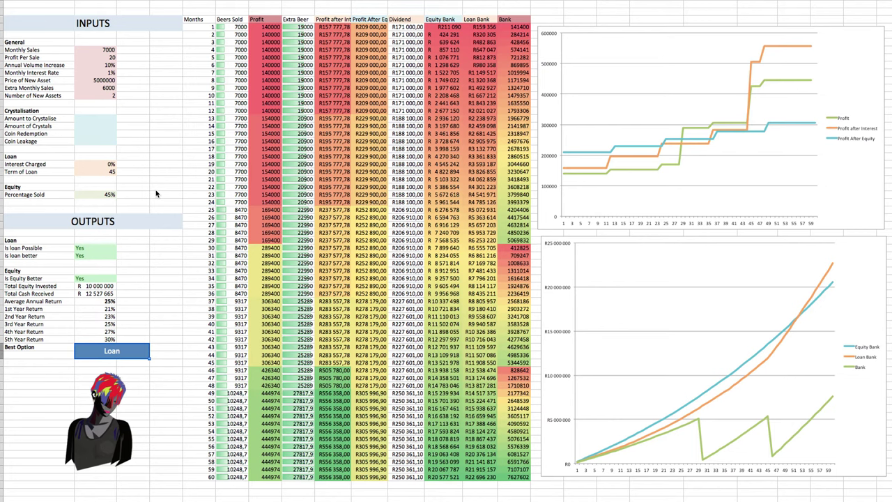
Step: Set the equity Percentage Sold to 40%, keeping the loan inputs as they are
{"action": "key", "text": "Up"}
{"action": "key", "text": "Up"}
{"action": "key", "text": "Up"}
{"action": "key", "text": "Up"}
{"action": "key", "text": "Up"}
{"action": "key", "text": "Up"}
{"action": "key", "text": "Up"}
{"action": "key", "text": "Up"}
{"action": "key", "text": "Up"}
{"action": "key", "text": "Up"}
{"action": "key", "text": "Up"}
{"action": "key", "text": "Up"}
{"action": "key", "text": "Up"}
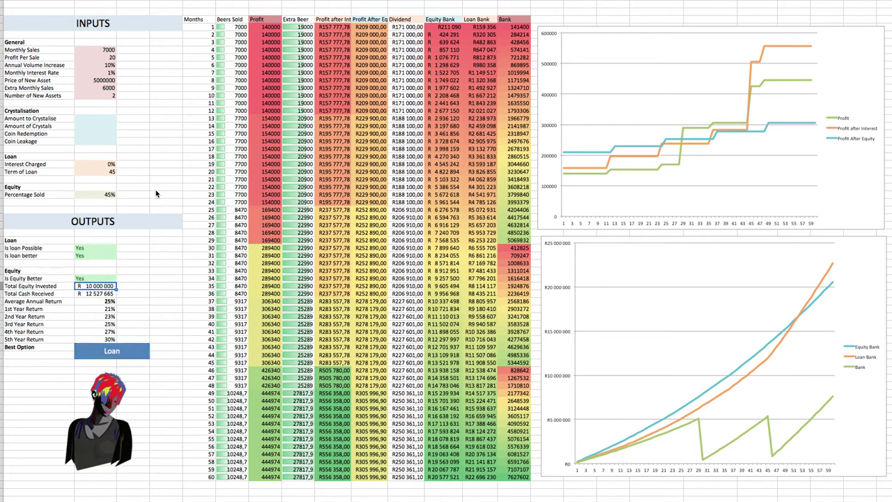
{"action": "key", "text": "Up"}
{"action": "key", "text": "Up"}
{"action": "key", "text": "Up"}
{"action": "key", "text": "Up"}
{"action": "key", "text": "Up"}
{"action": "key", "text": "Up"}
{"action": "key", "text": "Up"}
{"action": "key", "text": "Up"}
{"action": "key", "text": "Up"}
{"action": "key", "text": "Up"}
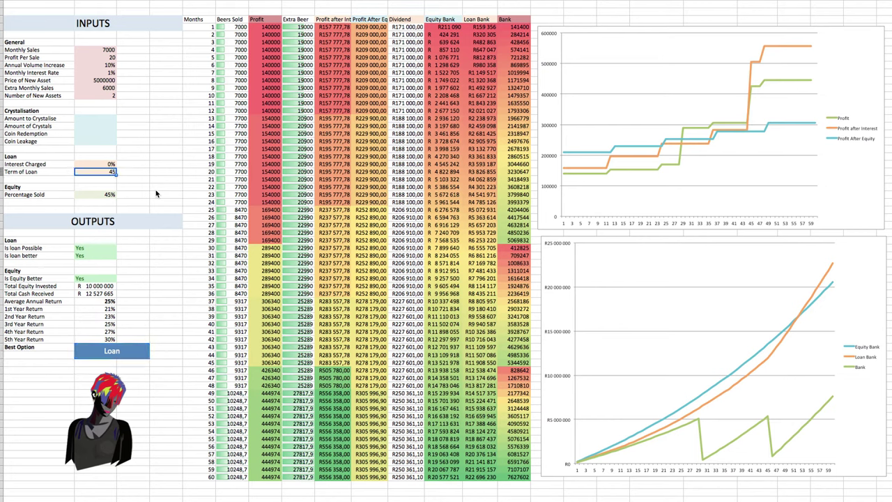
{"action": "key", "text": "Down"}
{"action": "key", "text": "Down"}
{"action": "key", "text": "Down"}
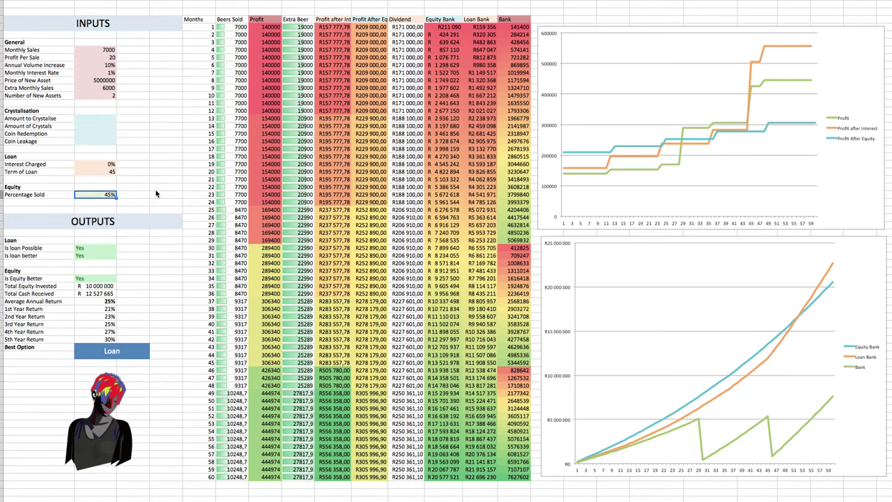
{"action": "type", "text": "40"}
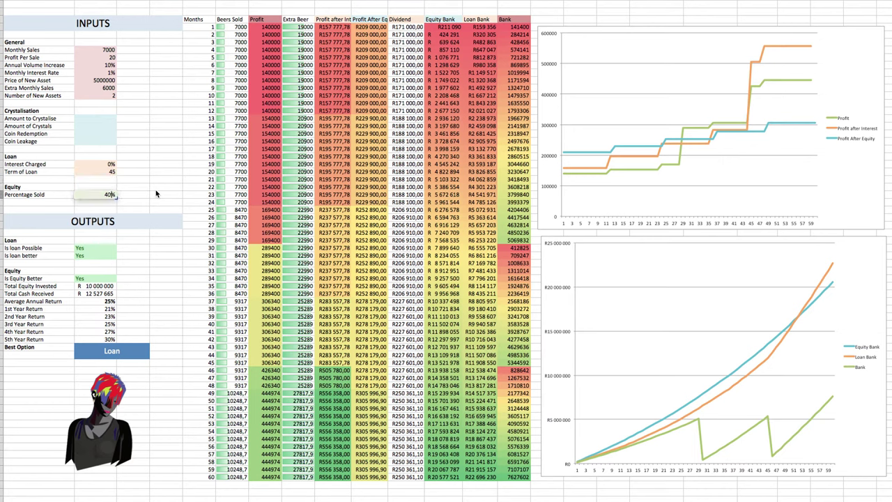
{"action": "key", "text": "Tab"}
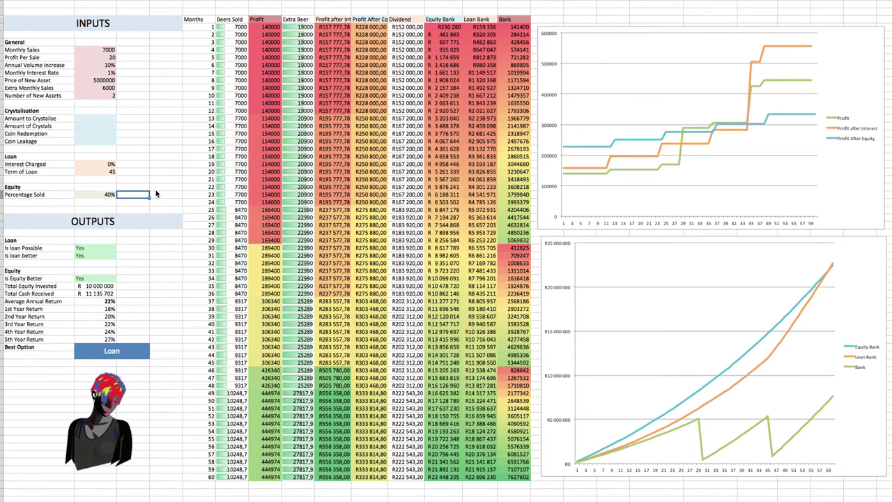
Step: Try an equity Percentage Sold of 35%
{"action": "key", "text": "Left"}
{"action": "type", "text": "35"}
{"action": "key", "text": "Tab"}
Step: Set the equity Percentage Sold to 37% and check the Best Option output
{"action": "key", "text": "Left"}
{"action": "type", "text": "37"}
{"action": "key", "text": "Tab"}
{"action": "key", "text": "Left"}
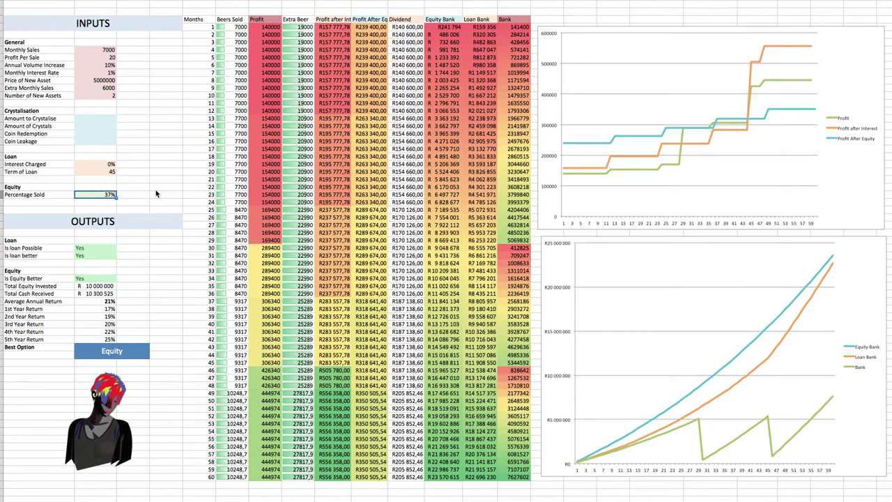
{"action": "left_click", "coordinate": [117, 351]}
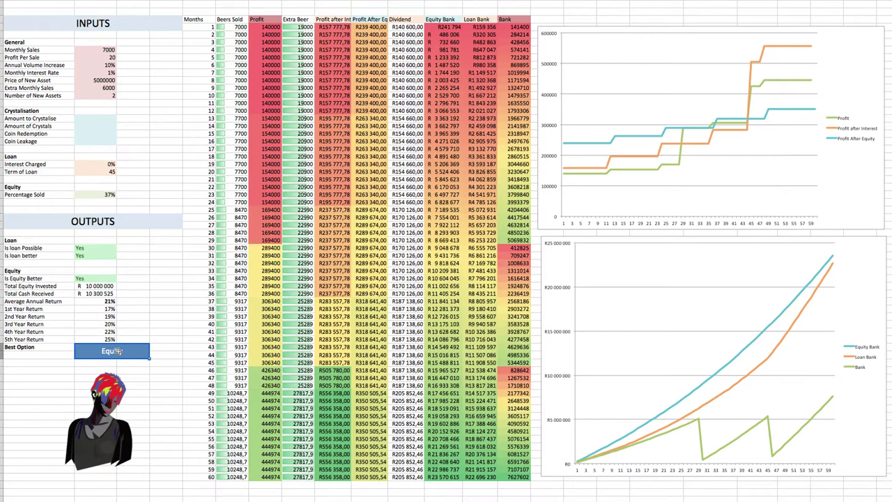